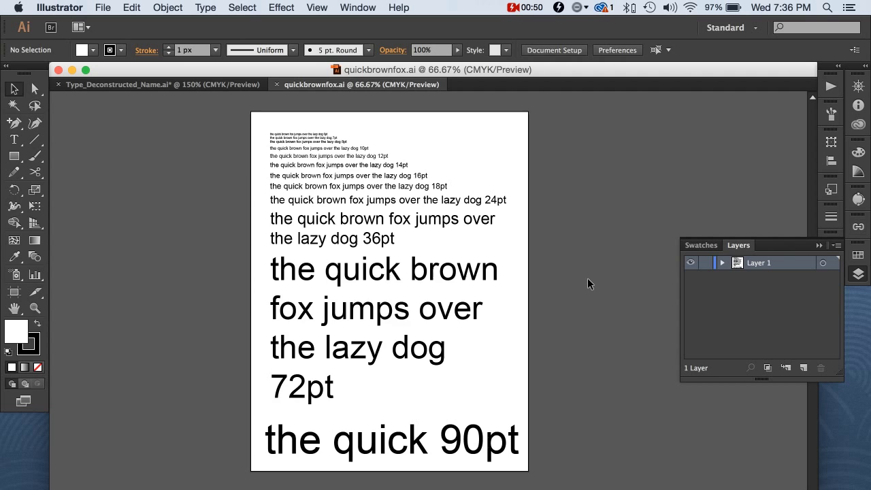
Delete all of the existing sample text lines from the artboard.
key(super+equal)
key(super+equal)
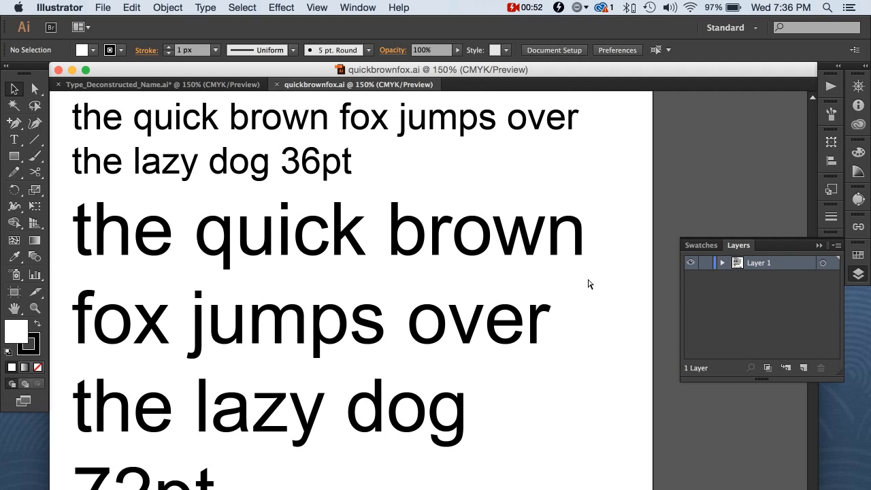
key(super+minus)
key(super+minus)
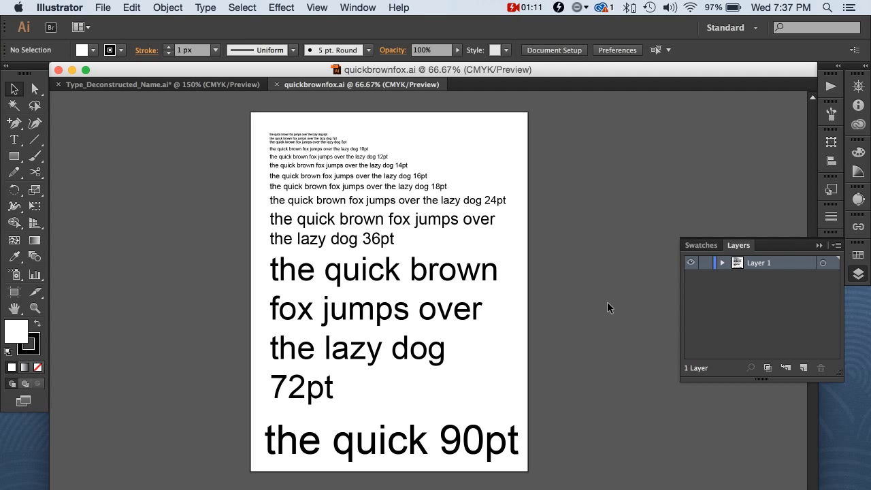
drag(589, 476, 190, 143)
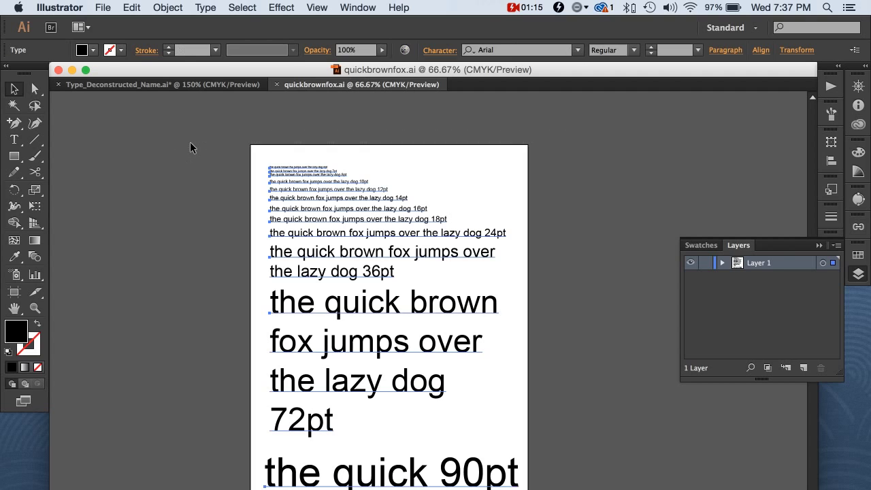
key(Delete)
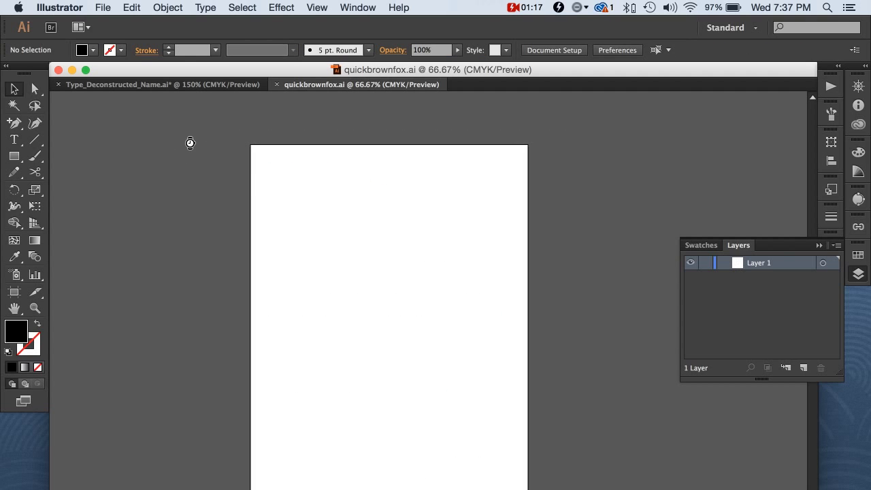
Start a Helvetica text line near the artboard's upper-left corner reading "the quick brown fox jumps of the lazy dog 6pt".
key(t)
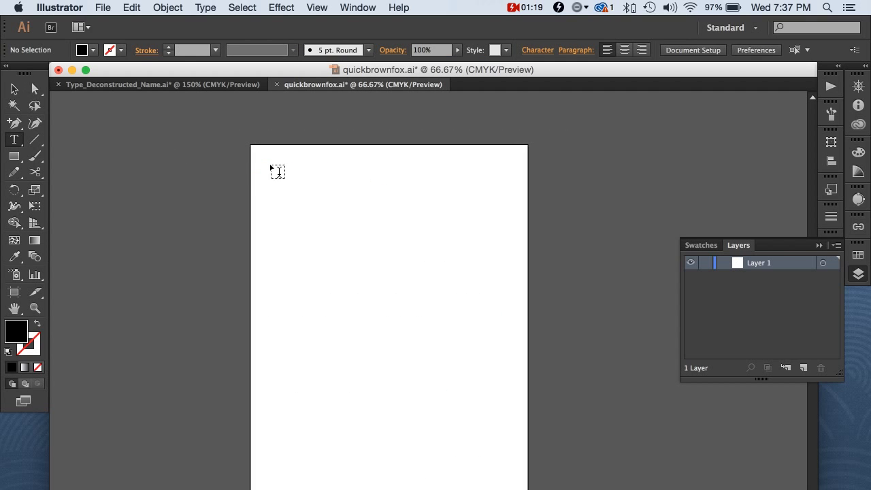
key(super+equal)
key(super+equal)
drag(270, 163, 436, 317)
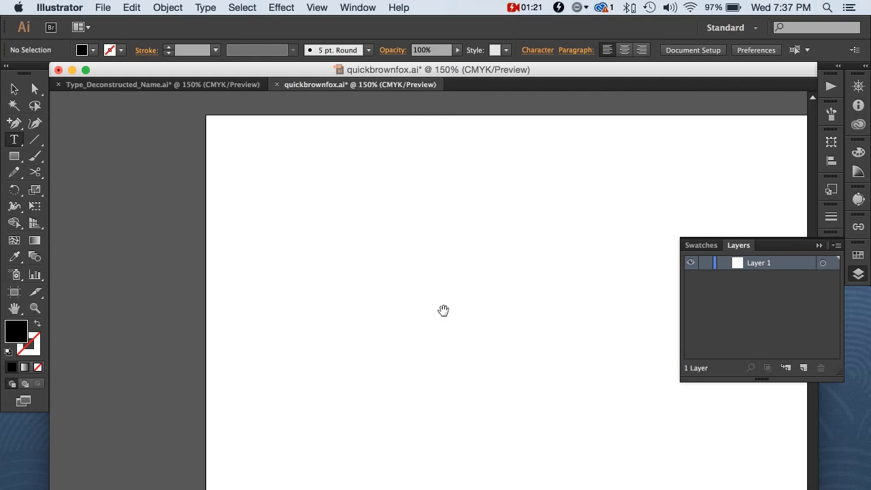
click(264, 192)
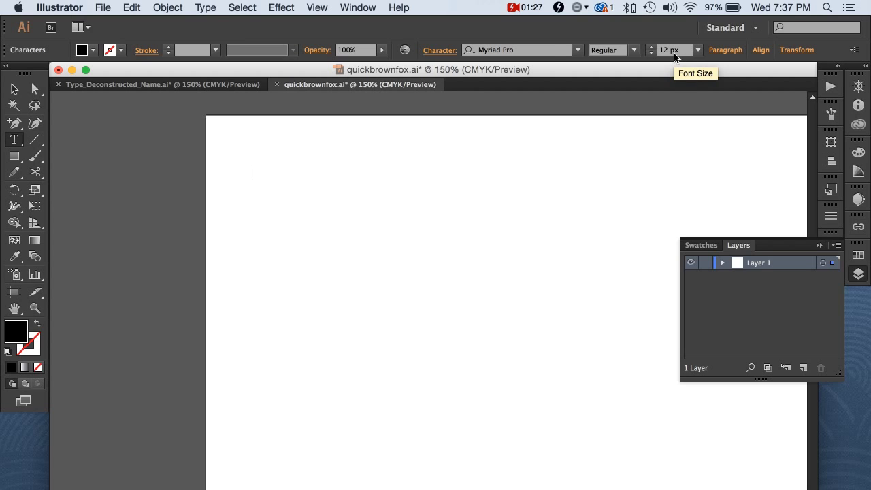
click(537, 54)
text(helvetica)
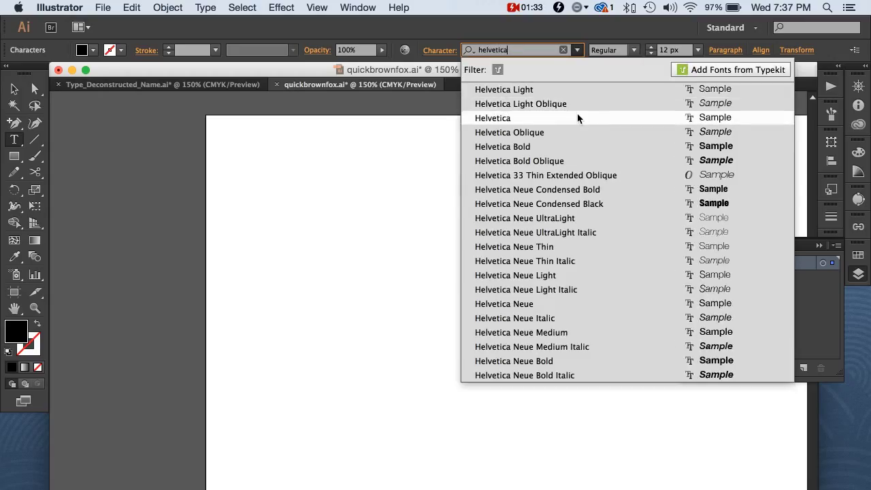
click(577, 114)
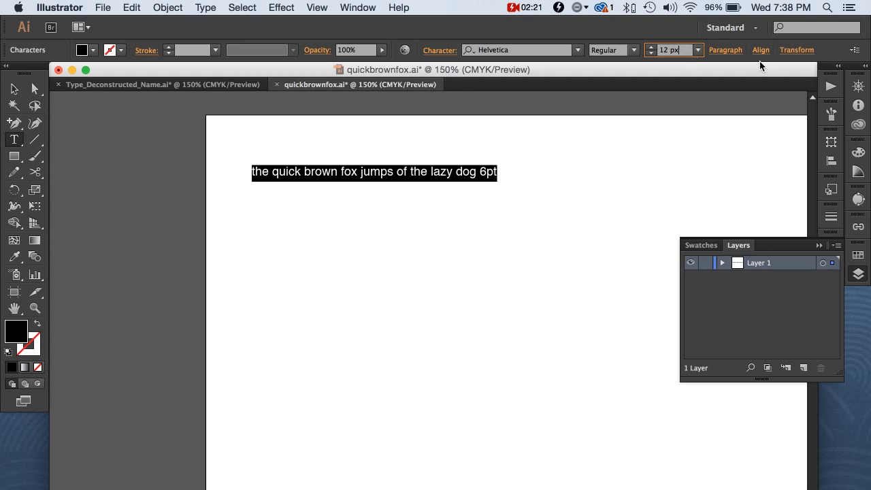
Set the whole sentence's font size to 6pt and finish editing the text.
key(Return)
text(6pt)
key(Return)
super+click(446, 198)
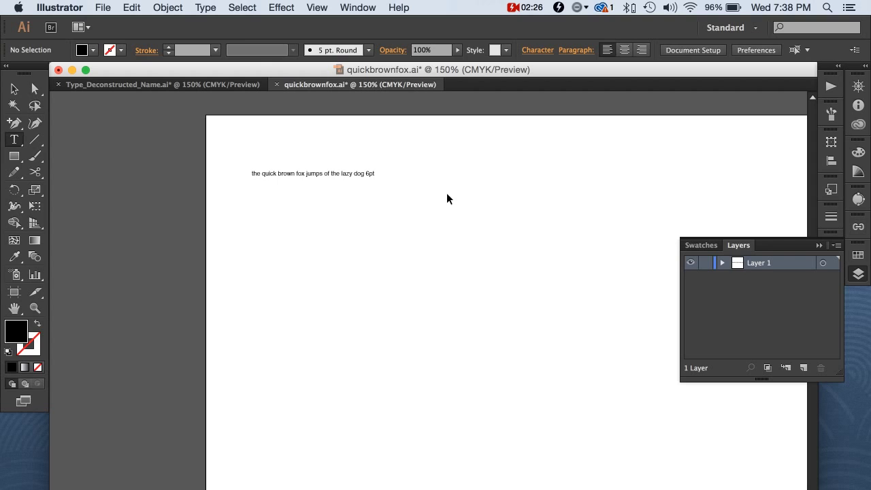
Duplicate the 6pt line straight down nine times at equal spacing to make a column of ten lines.
key(v)
key(super+a)
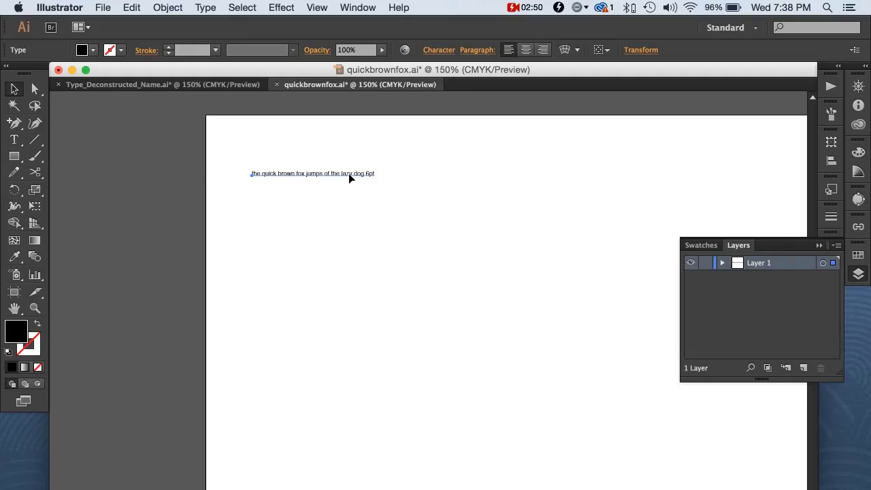
key(super+minus)
key(super+minus)
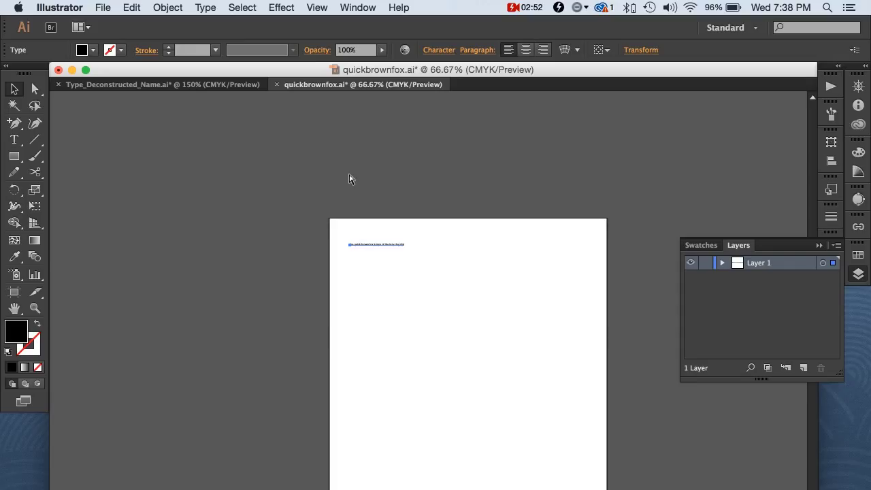
key(super+equal)
key(super+equal)
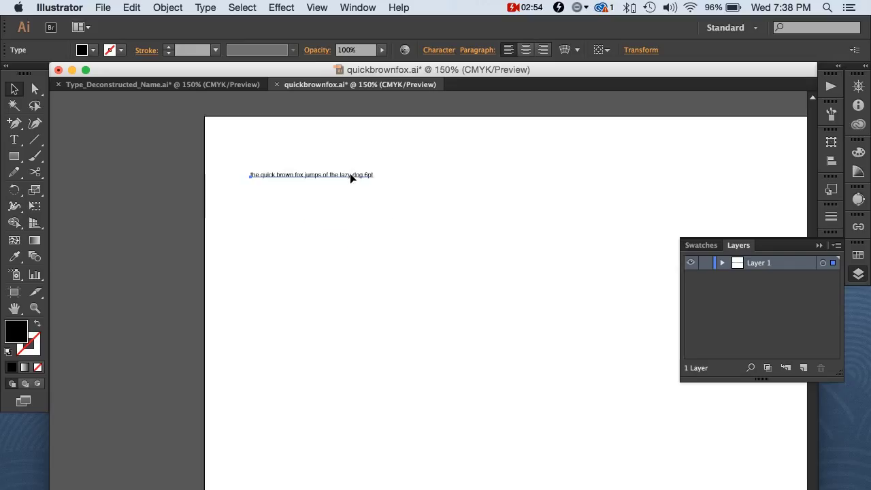
drag(355, 171, 353, 197)
key(super+d)
key(super+d)
key(super+d)
key(super+d)
key(super+d)
key(super+d)
key(super+d)
key(super+d)
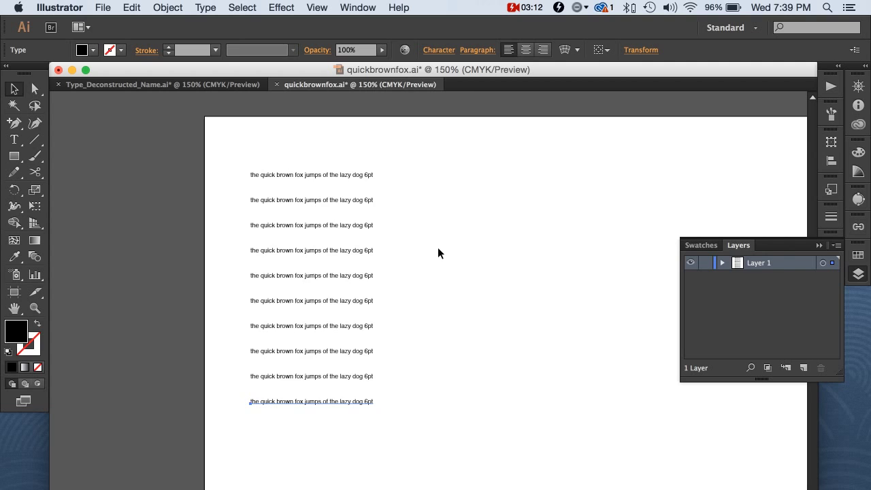
Set the font size of the second text line to 7 px.
scroll(437, 250, up, 2)
drag(352, 224, 414, 274)
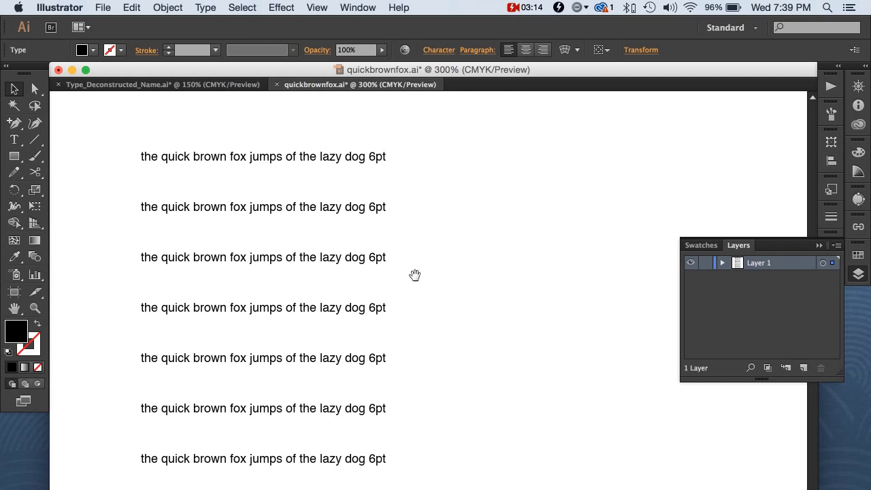
key(t)
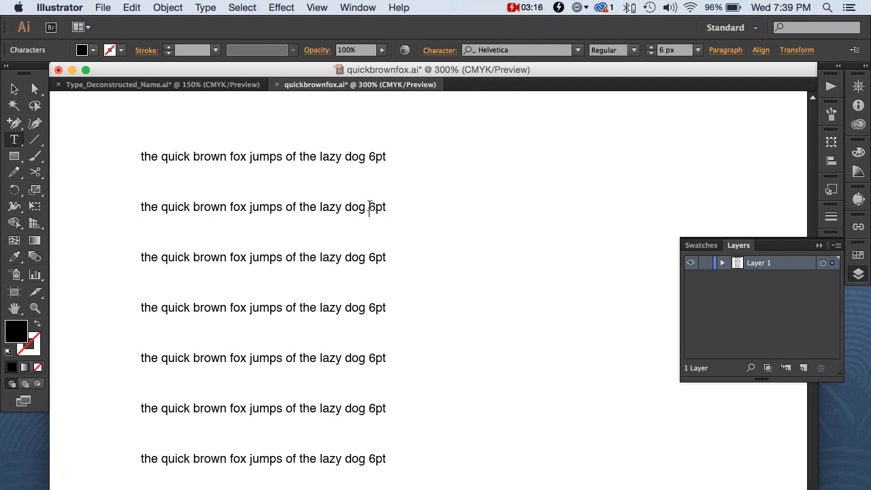
triple_click(378, 207)
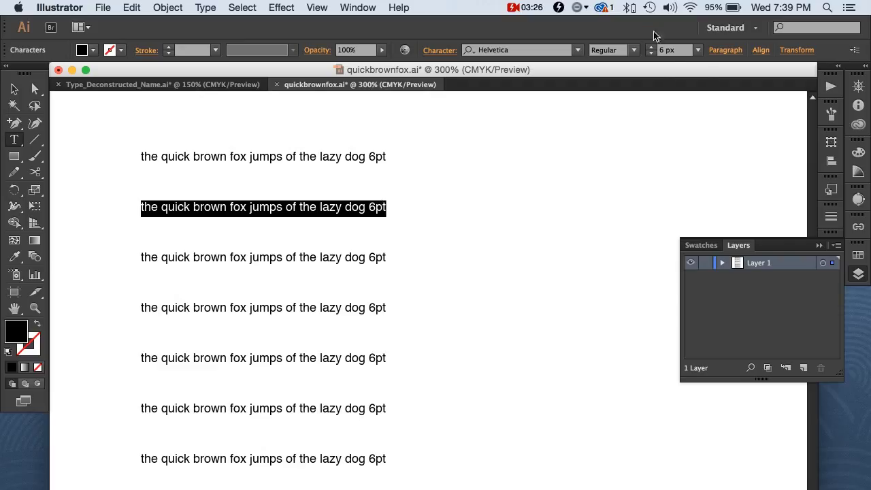
click(665, 50)
key(BackSpace)
text(7)
Change the second line's size label to 7pt and move the line up just beneath the first line.
click(375, 208)
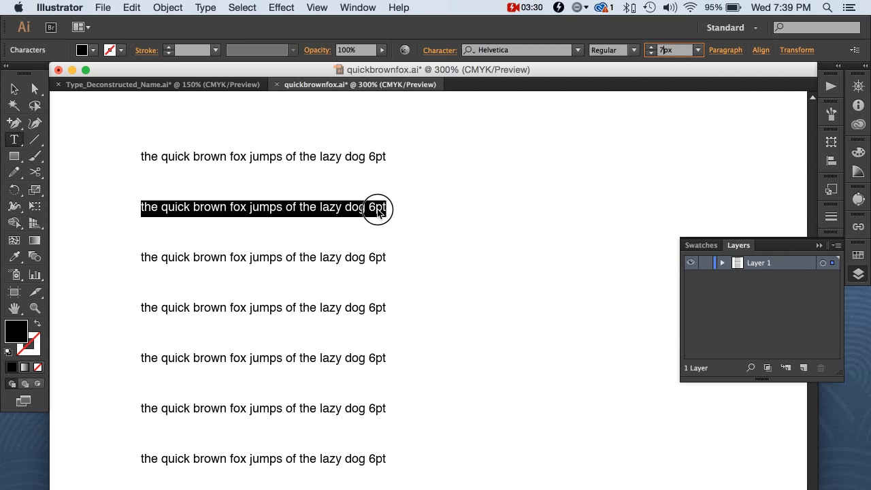
click(414, 208)
key(BackSpace)
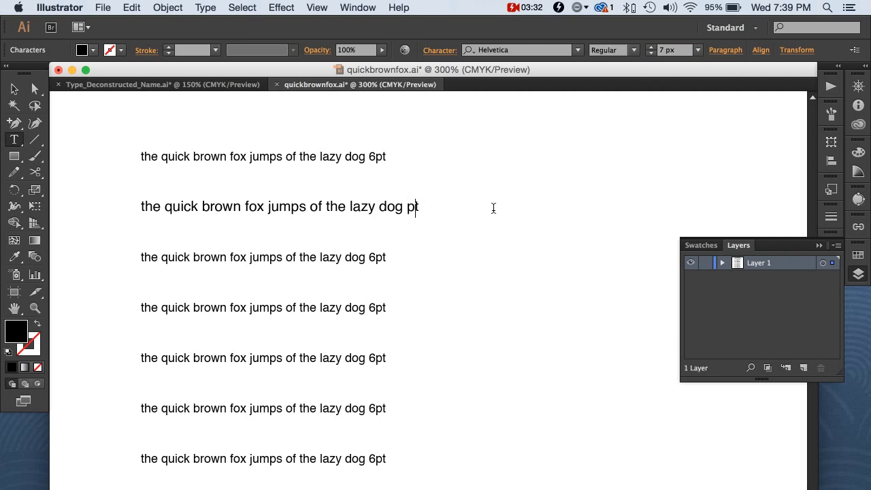
text(7)
key(Escape)
drag(409, 204, 408, 177)
click(453, 255)
Change the third line's size label to 8pt and set its font size to 8 px.
key(super+minus)
key(super+minus)
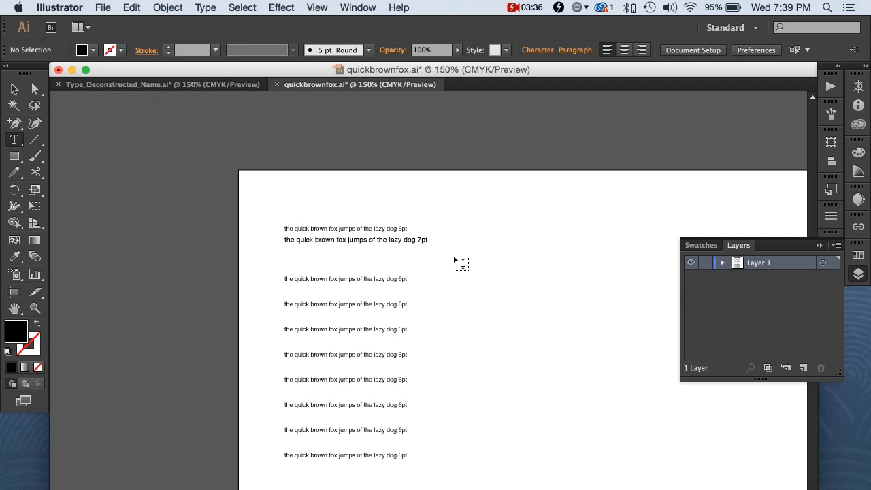
click(402, 278)
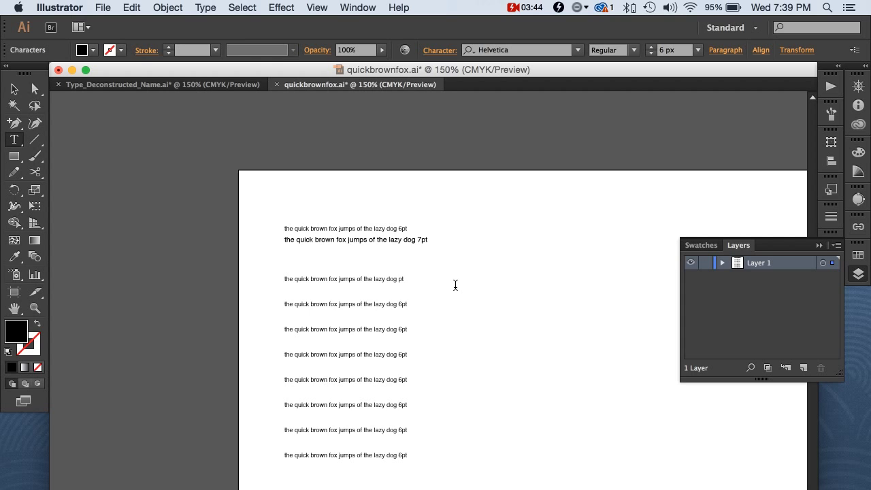
triple_click(374, 277)
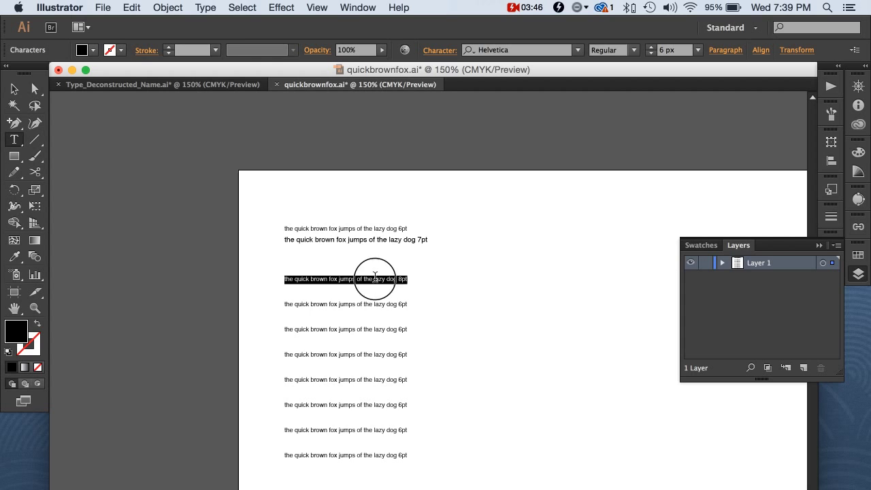
click(648, 47)
click(648, 50)
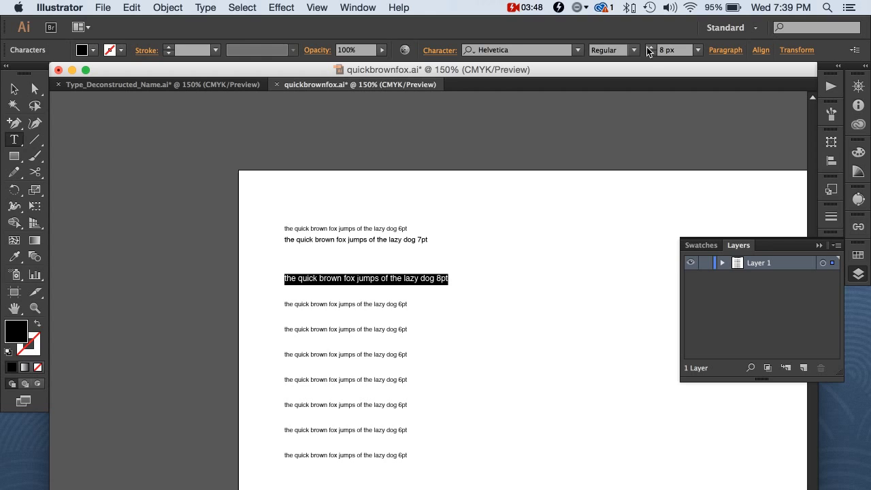
Move the 8pt line up to sit just beneath the 7pt line.
key(Escape)
drag(449, 278, 446, 256)
click(381, 300)
Set the font size of the fourth text line to 12 px.
click(381, 304)
key(t)
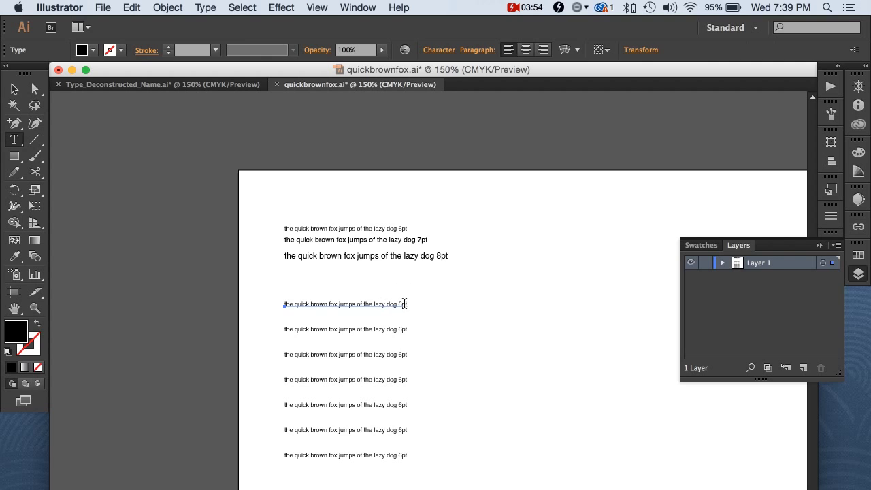
triple_click(404, 303)
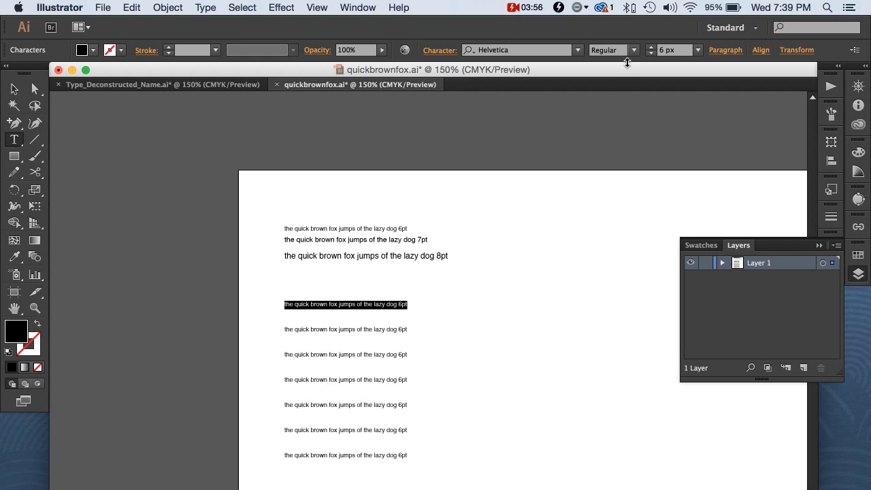
click(651, 47)
click(651, 50)
click(651, 49)
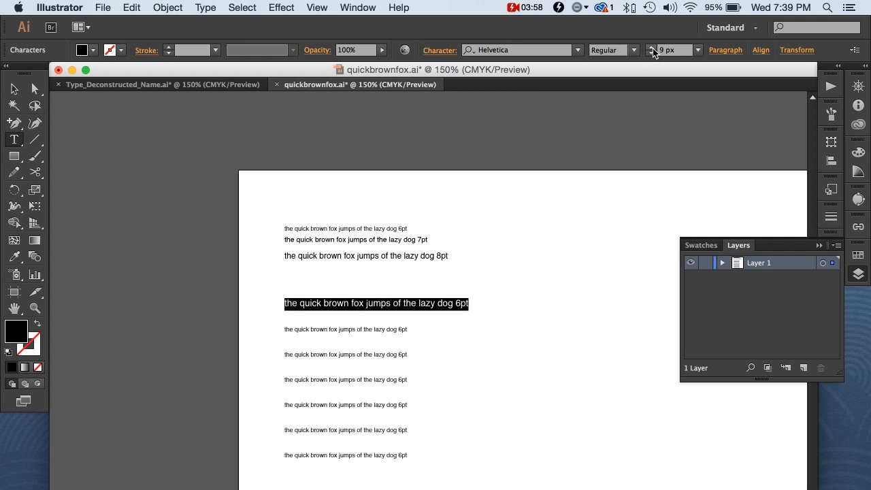
click(651, 50)
click(651, 50)
click(651, 50)
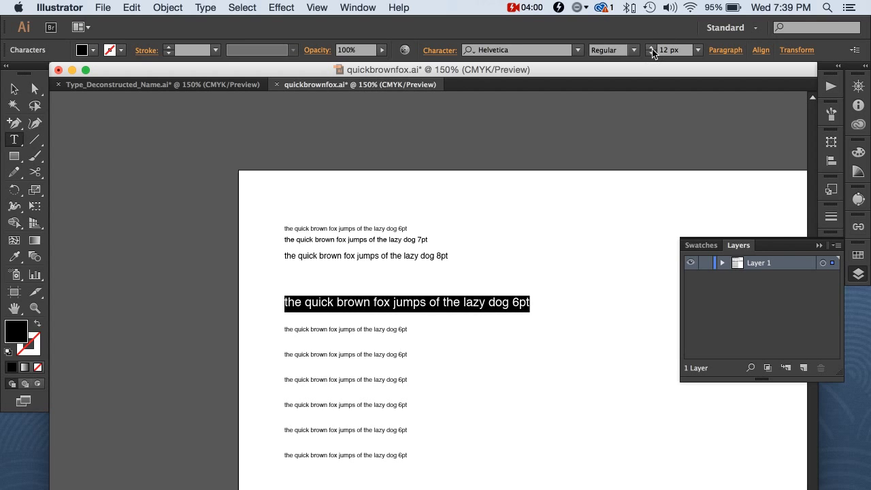
Change the fourth line's size label to 12pt.
click(513, 302)
key(Right)
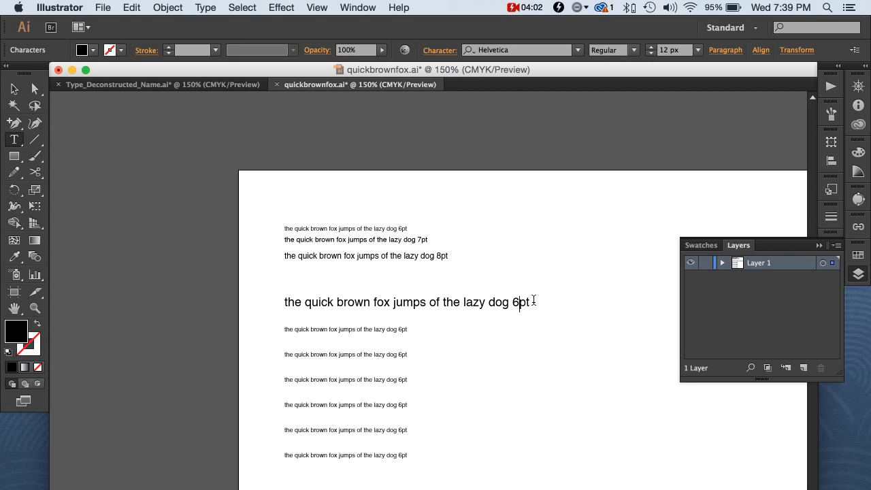
key(BackSpace)
text(12)
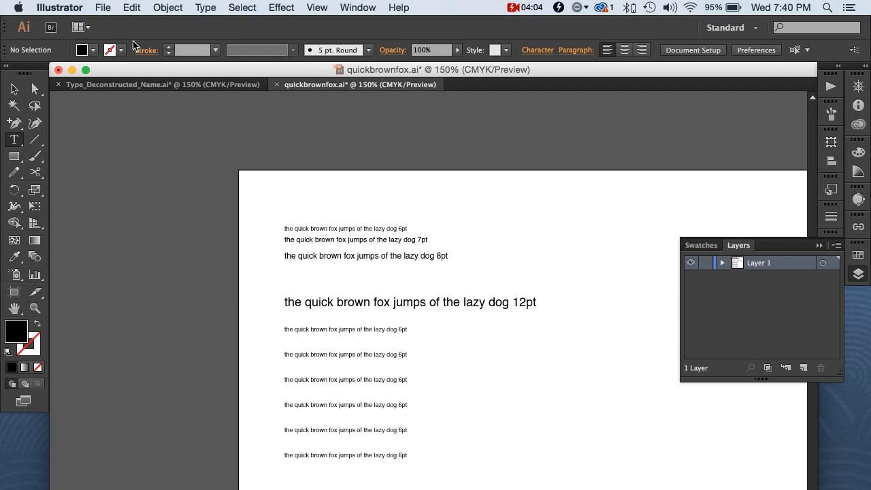
Move the 12pt line up to sit just beneath the 8pt line and deselect it.
key(v)
click(528, 306)
drag(527, 306, 527, 278)
click(569, 333)
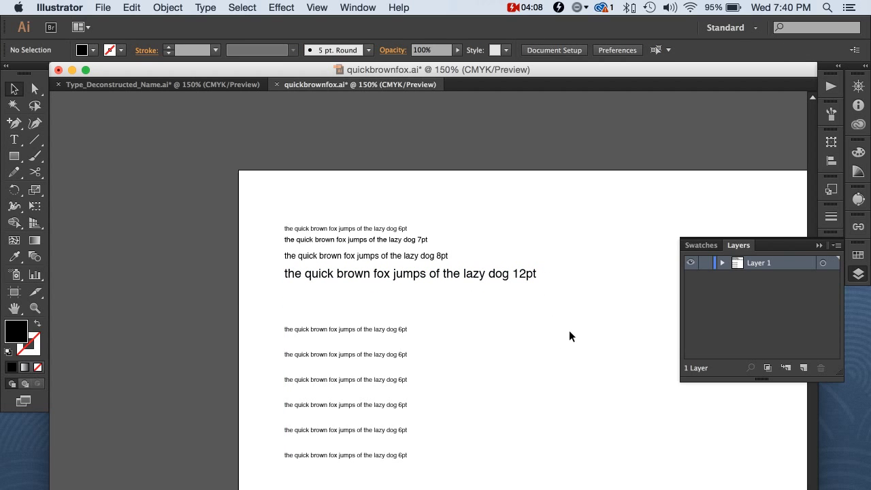